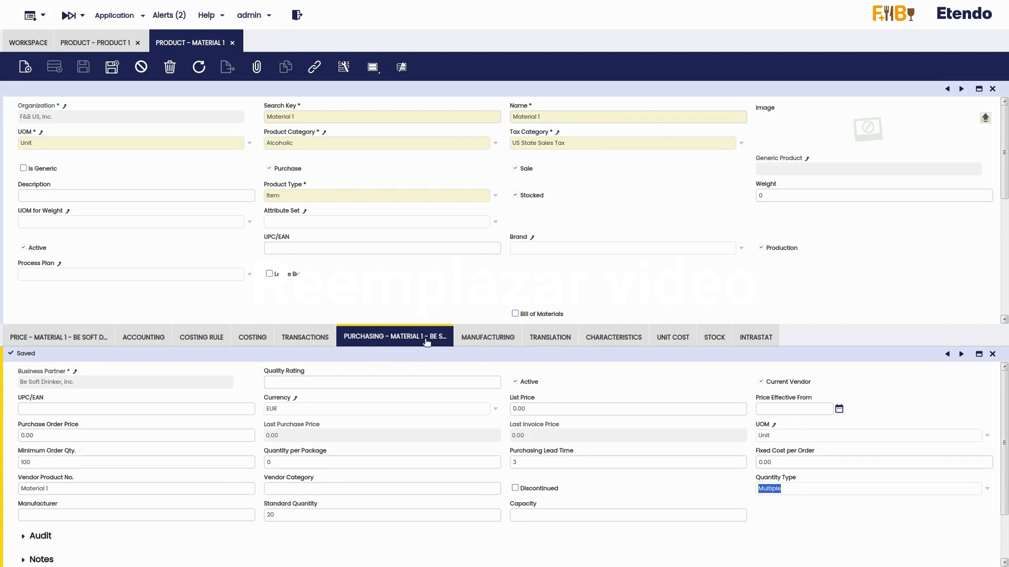
Step: Switch to the Product 1 record to view its manufacturing settings: Planner 1, PM 1, safety stock 30
{"action": "left_click", "coordinate": [97, 45]}
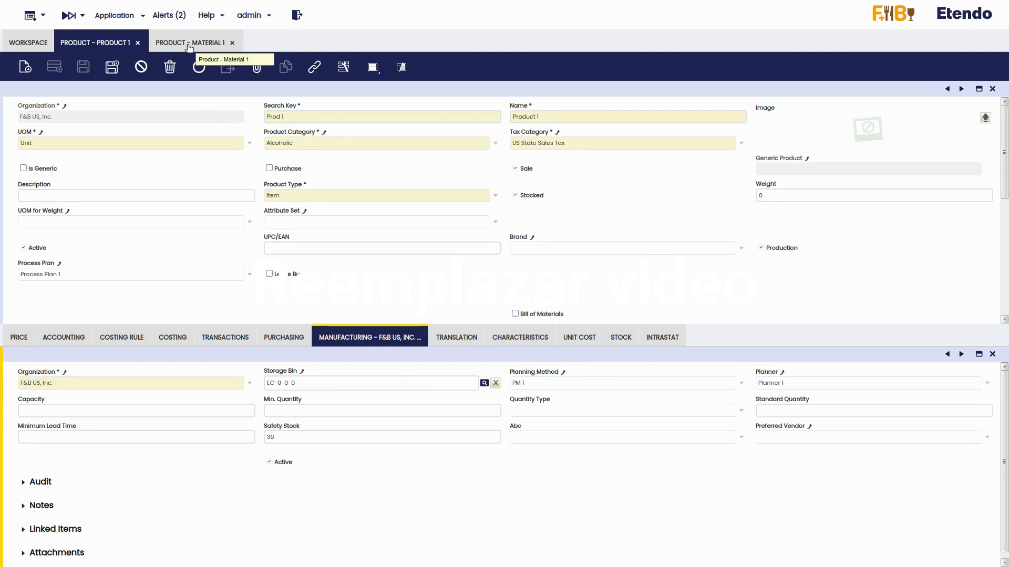
Step: Return to Material 1 and keep Multiple as its purchasing Quantity Type
{"action": "left_click", "coordinate": [203, 38]}
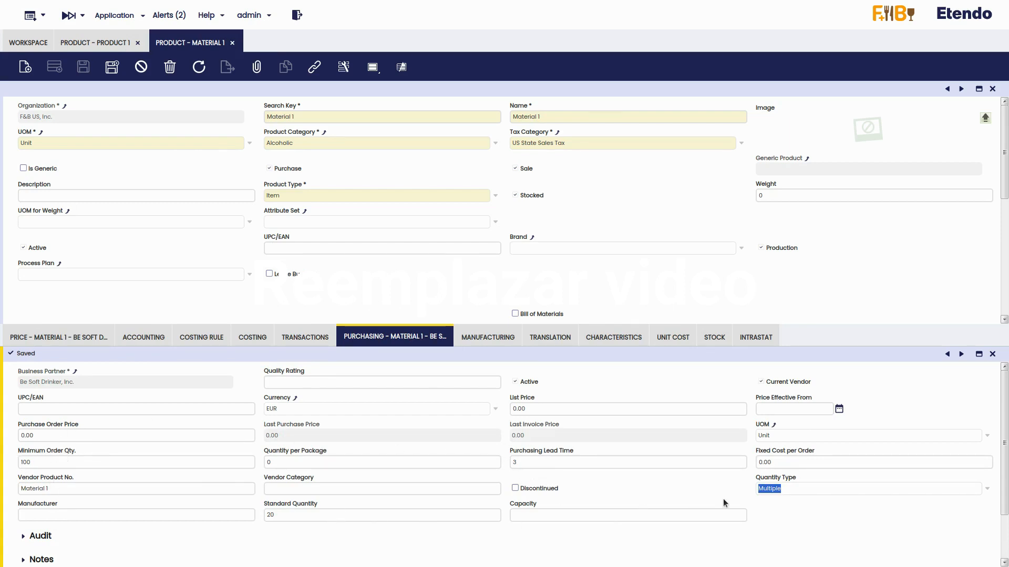
{"action": "left_click", "coordinate": [986, 488]}
{"action": "left_click", "coordinate": [855, 486]}
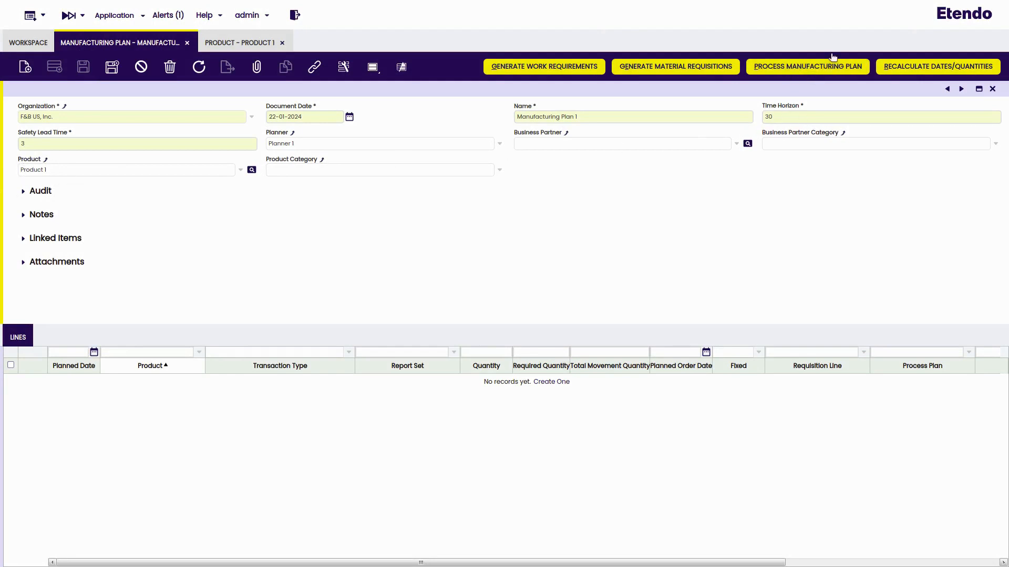
Step: Process Manufacturing Plan 1 and compare its nine resulting lines with Product 1's manufacturing settings
{"action": "left_click", "coordinate": [807, 68]}
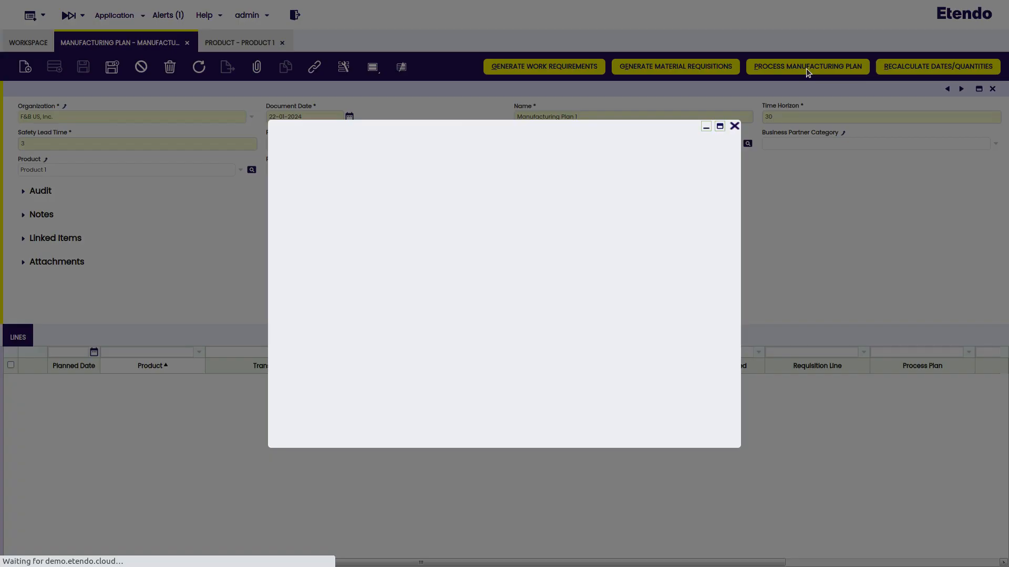
{"action": "left_click", "coordinate": [462, 185]}
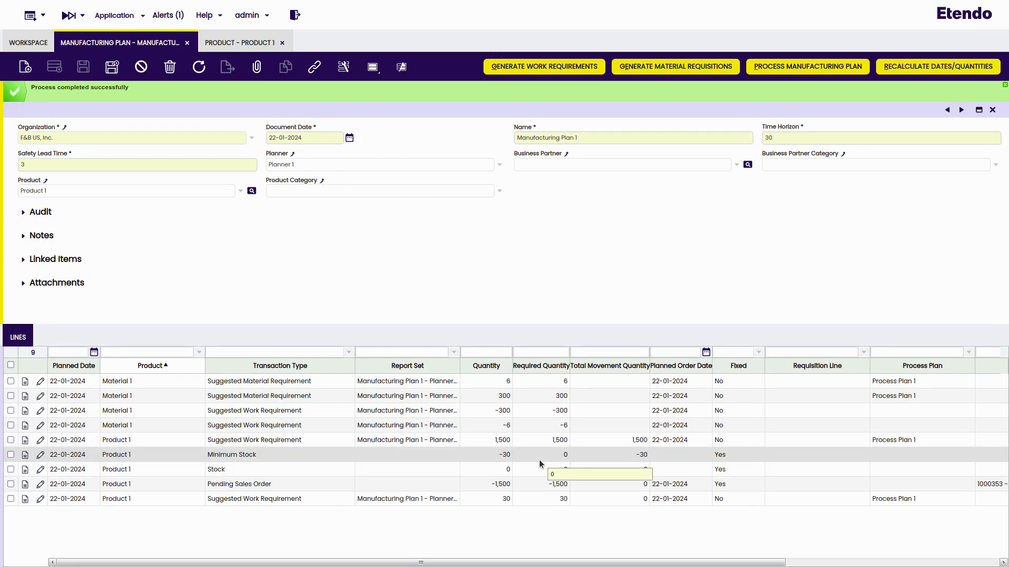
{"action": "left_click", "coordinate": [252, 49]}
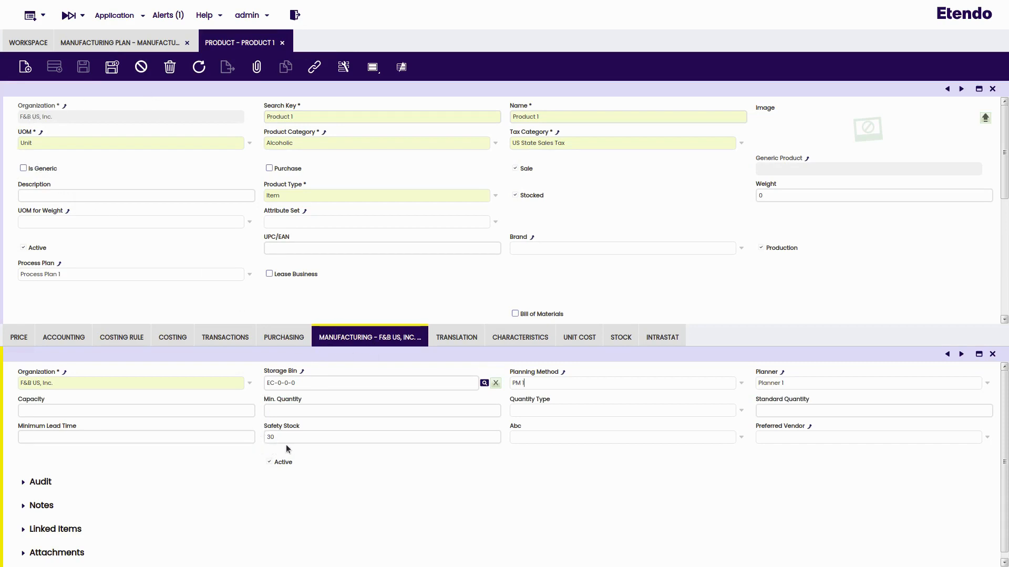
{"action": "left_click", "coordinate": [141, 44]}
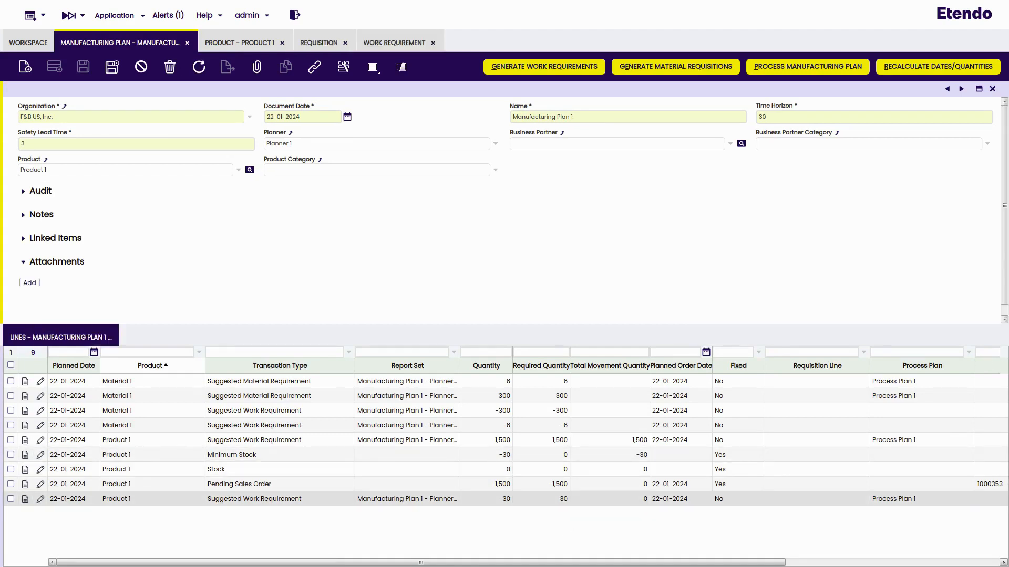
{"action": "left_click", "coordinate": [212, 47]}
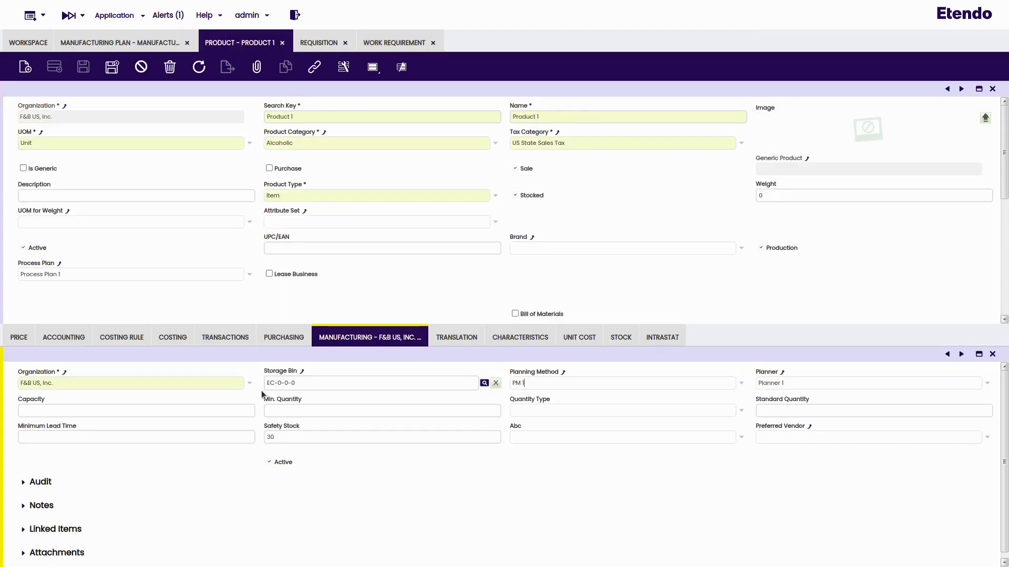
{"action": "left_click", "coordinate": [118, 46]}
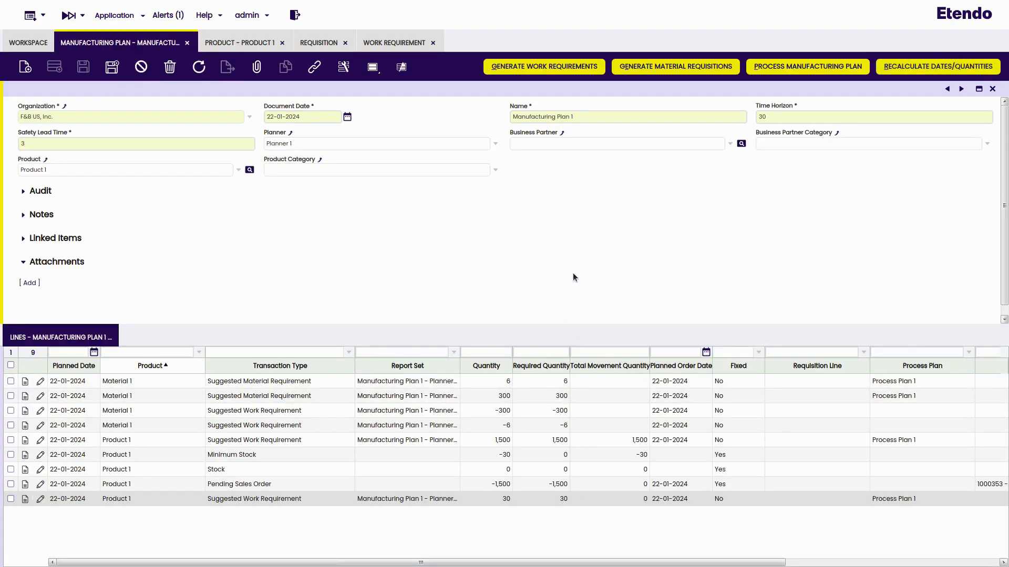
Step: Generate work requirements from the plan and reload to show the two new ones
{"action": "left_click", "coordinate": [585, 72]}
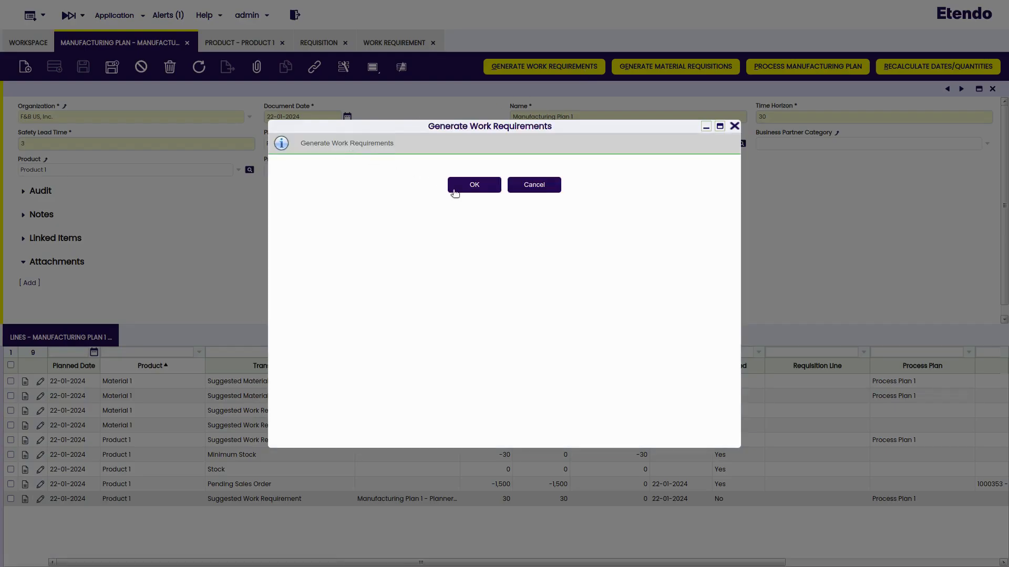
{"action": "left_click", "coordinate": [462, 190]}
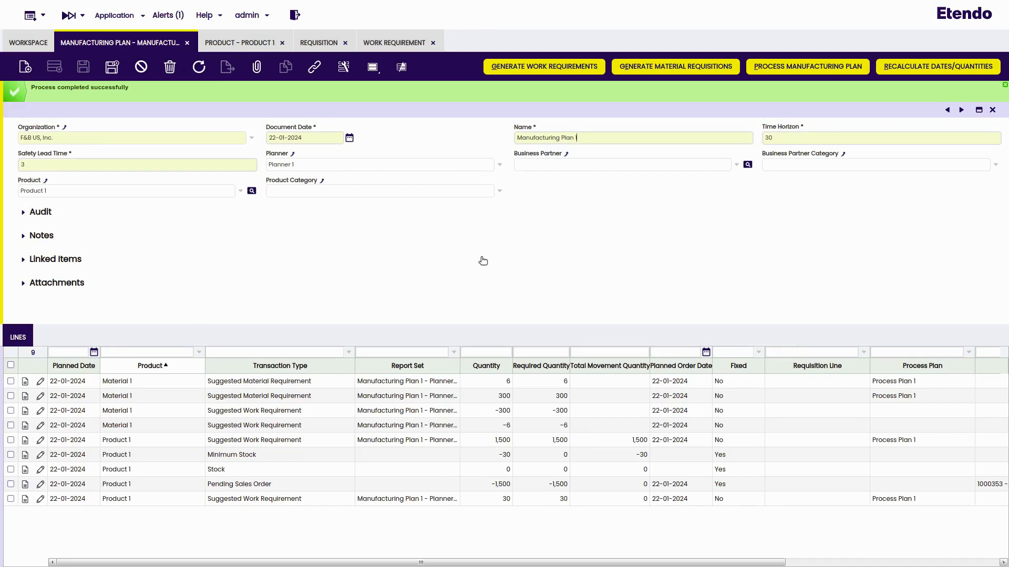
{"action": "left_click", "coordinate": [411, 44]}
{"action": "left_click", "coordinate": [199, 66]}
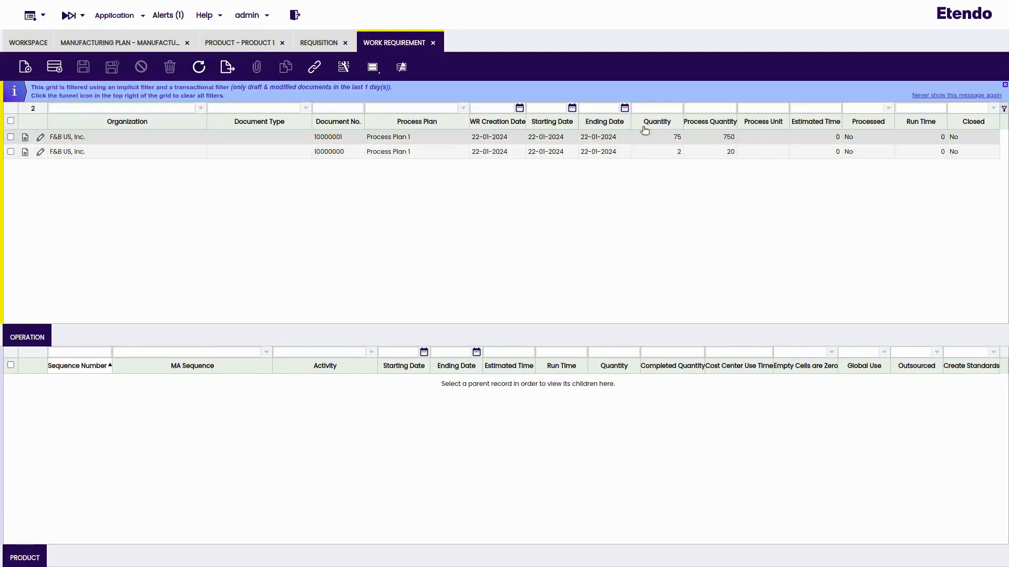
Step: Generate material requisitions, creating draft requisition 10000000 with Material 1 lines of 6 and 300
{"action": "left_click", "coordinate": [153, 44]}
{"action": "left_click", "coordinate": [697, 65]}
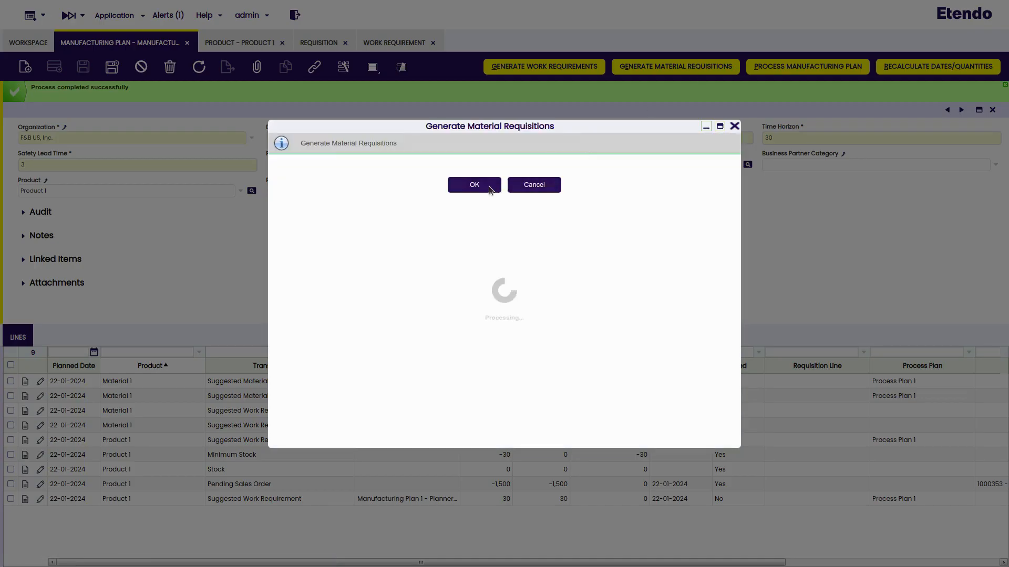
{"action": "left_click", "coordinate": [486, 186]}
{"action": "left_click", "coordinate": [322, 44]}
{"action": "left_click", "coordinate": [198, 67]}
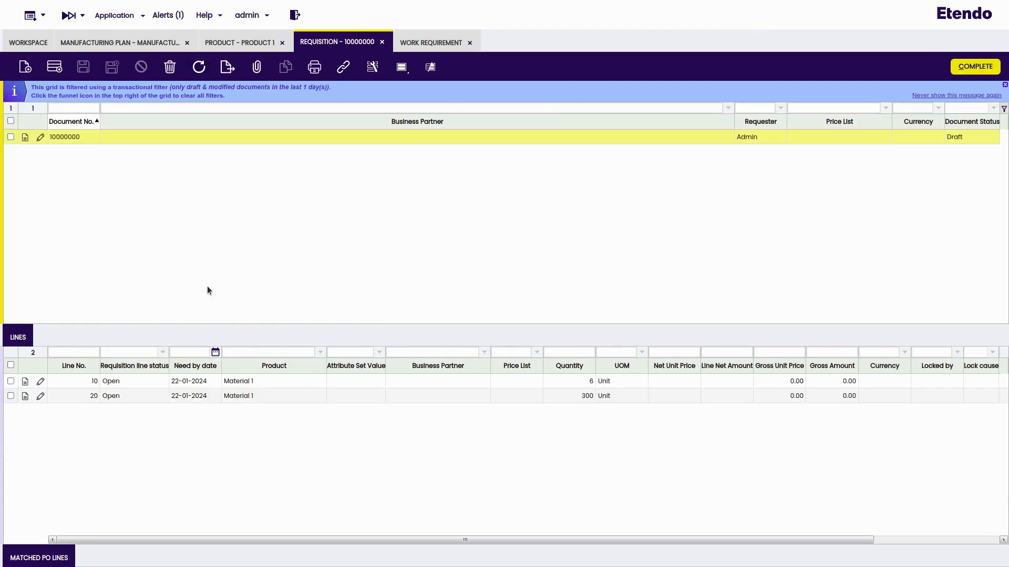
Step: Review work requirement 10000001, then complete requisition 10000000
{"action": "left_click", "coordinate": [413, 45]}
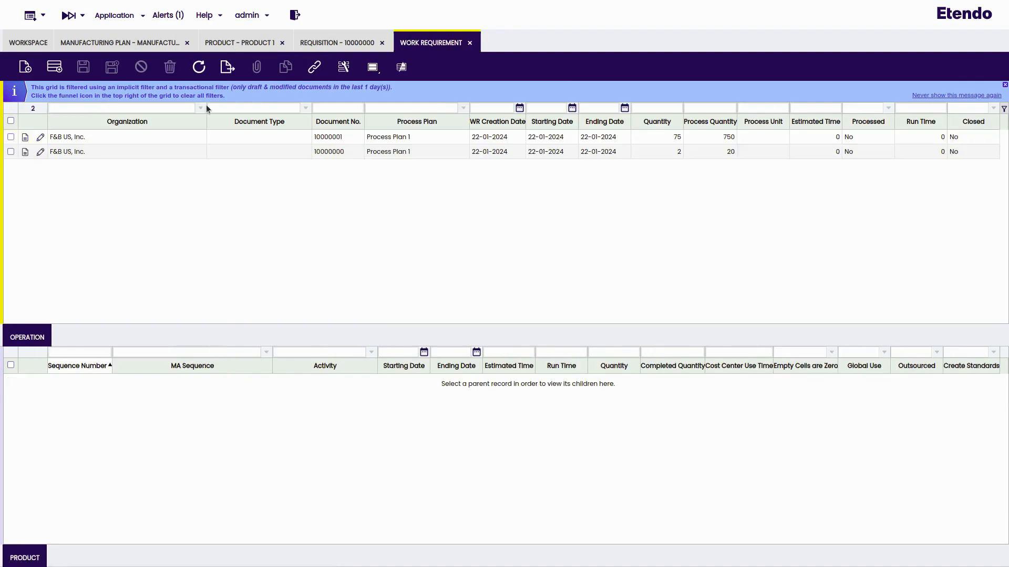
{"action": "left_click", "coordinate": [213, 136]}
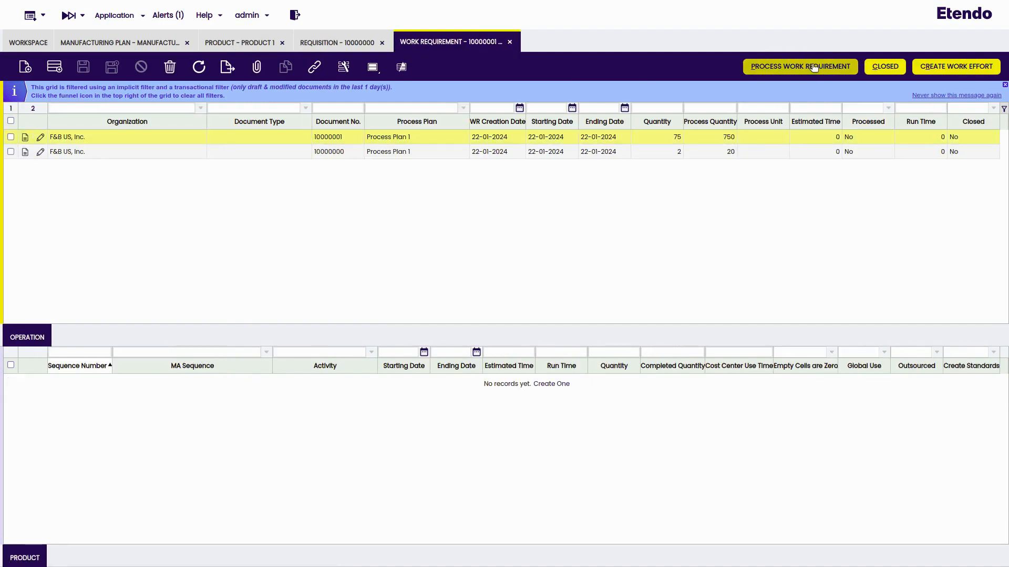
{"action": "left_click", "coordinate": [337, 42]}
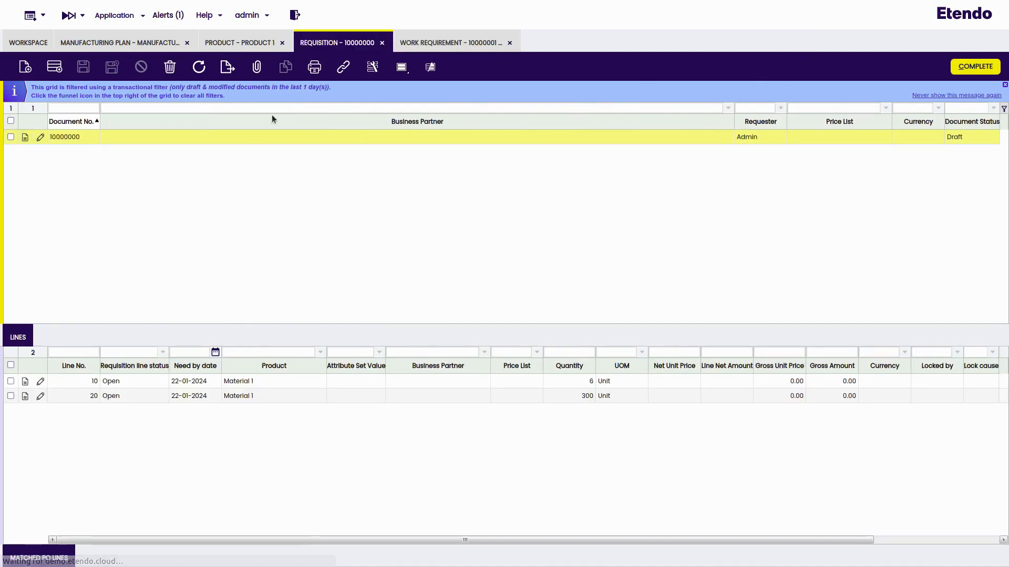
{"action": "left_click", "coordinate": [983, 65]}
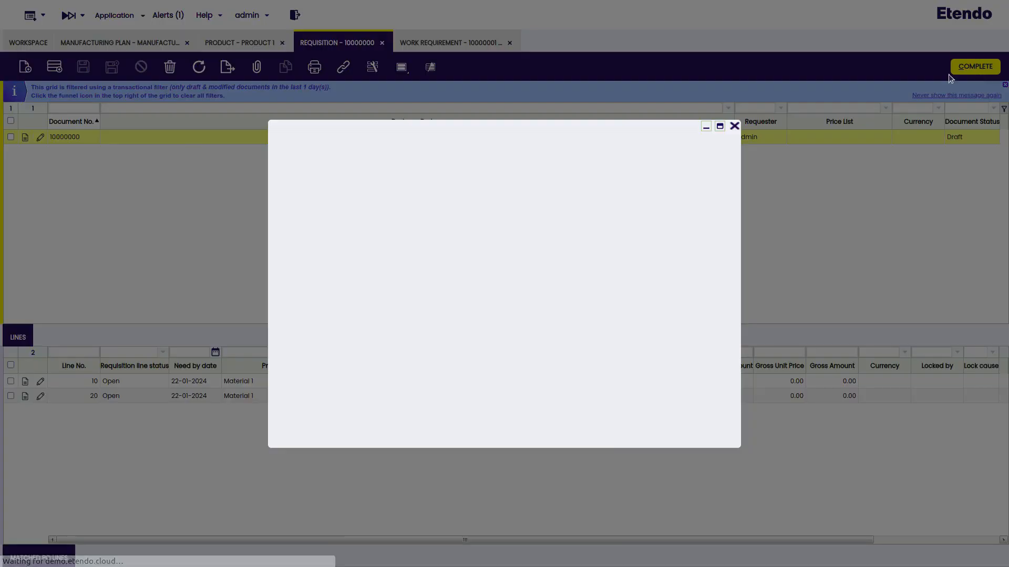
{"action": "left_click", "coordinate": [463, 203]}
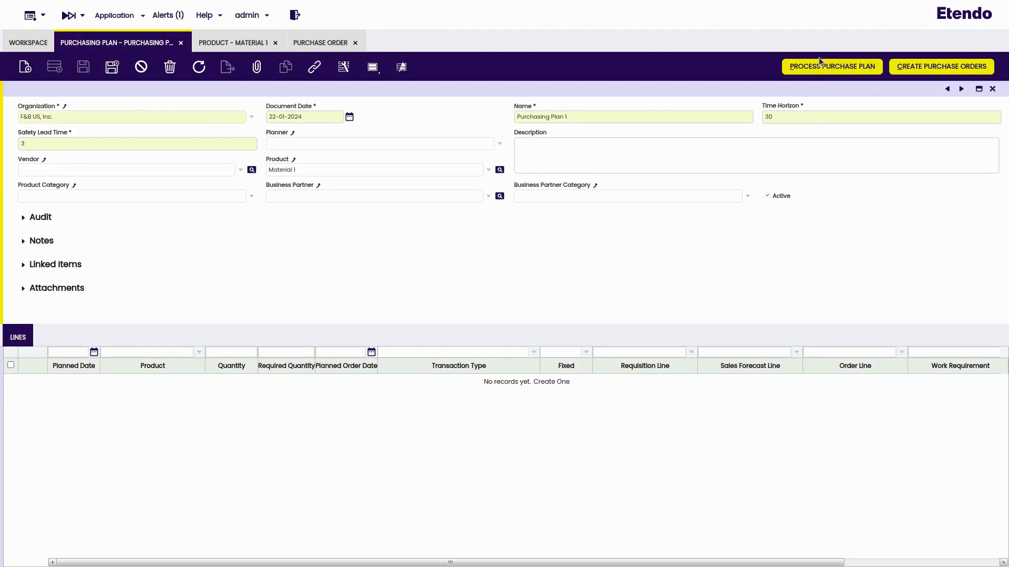
Step: Process Purchasing Plan 1, yielding suggested orders of 5,000 and 160, and check Material 1's Standard Quantity of 20
{"action": "left_click", "coordinate": [830, 75]}
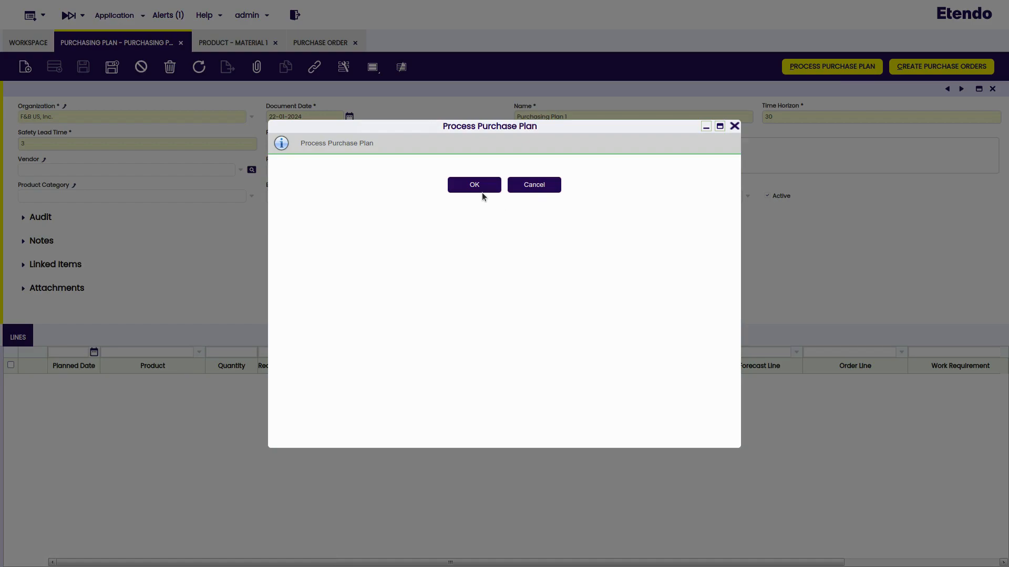
{"action": "left_click", "coordinate": [478, 188]}
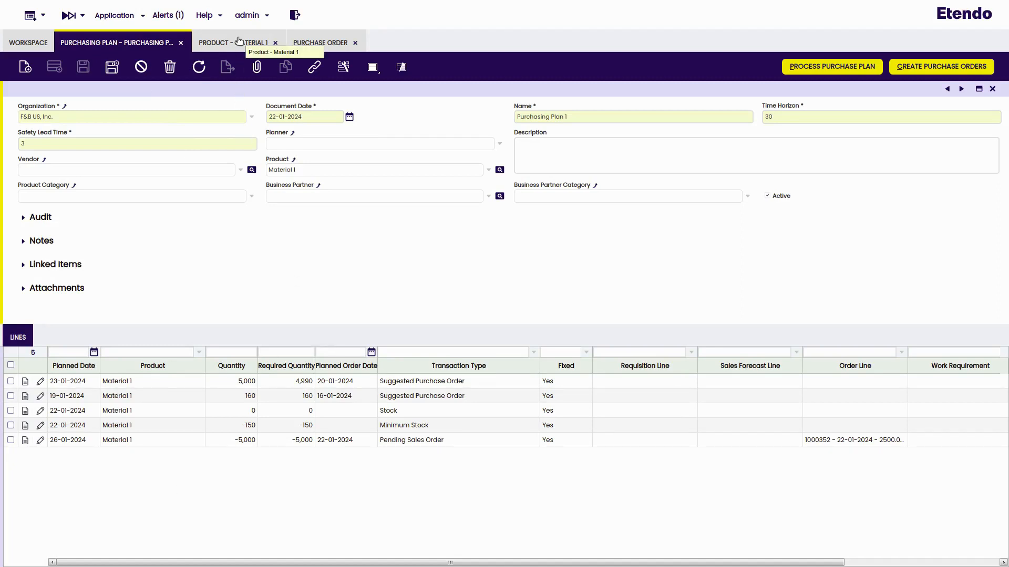
{"action": "left_click", "coordinate": [239, 41]}
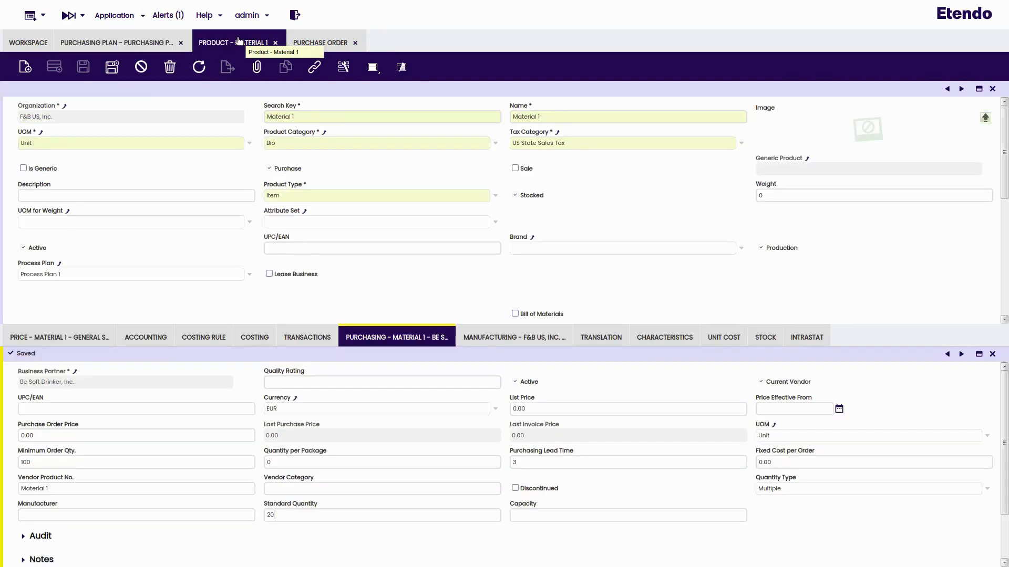
{"action": "left_click", "coordinate": [271, 513]}
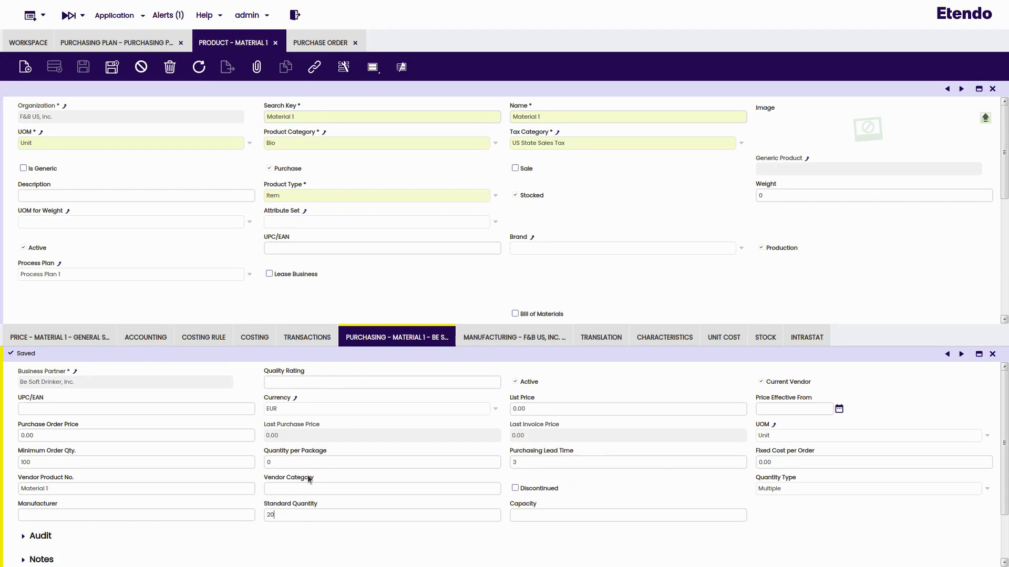
{"action": "left_click", "coordinate": [129, 35]}
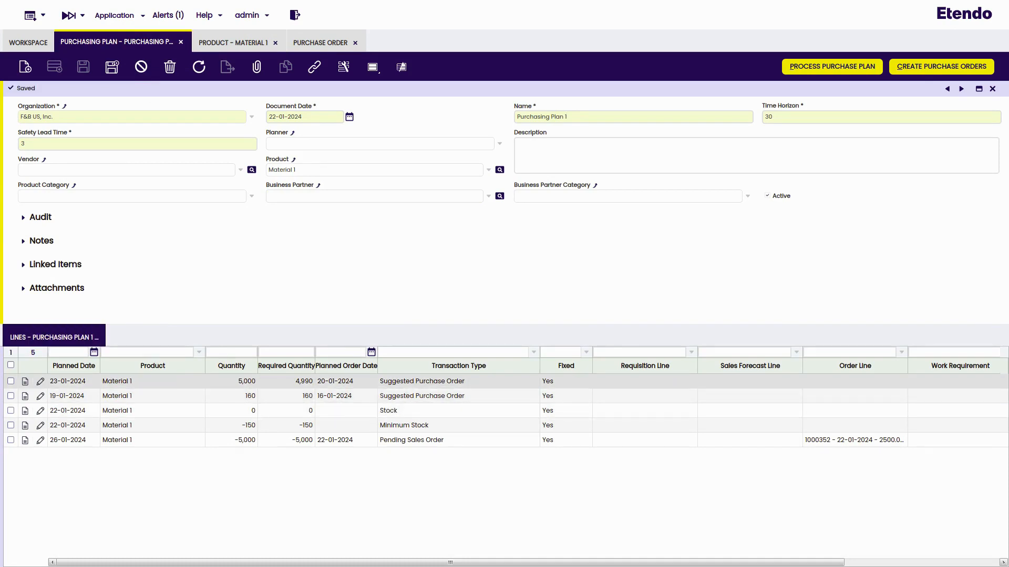
Step: Open the suggested purchase order line to check its quantity of 5,000
{"action": "double_click", "coordinate": [289, 381]}
{"action": "left_click", "coordinate": [536, 379]}
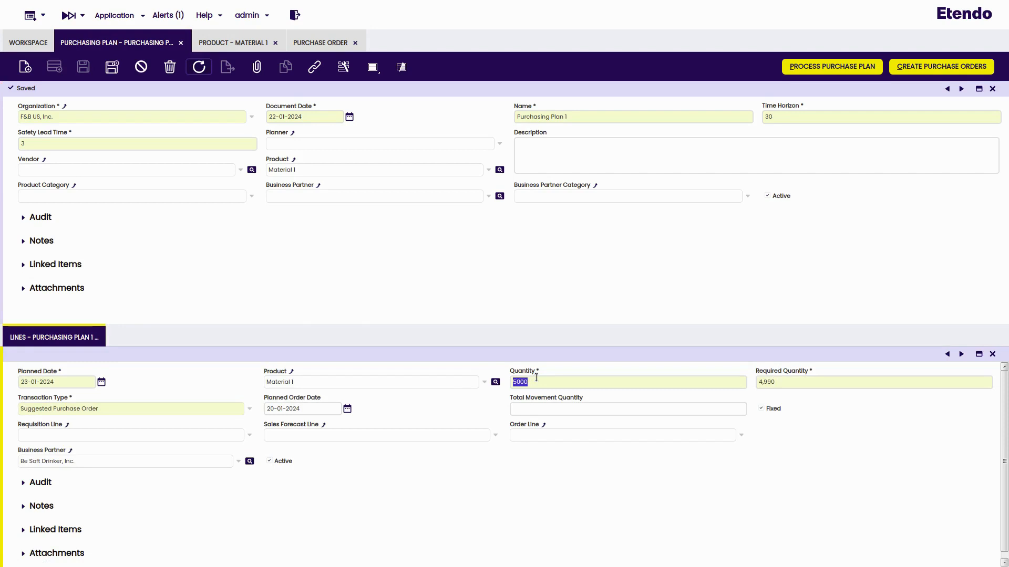
{"action": "left_click", "coordinate": [33, 339]}
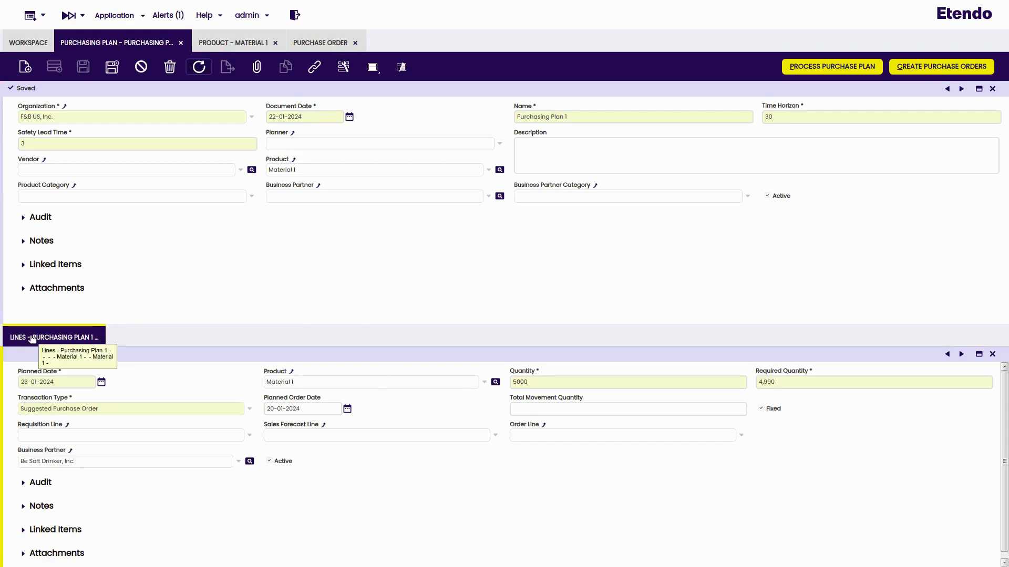
Step: Create purchase orders from the plan for warehouse US East Coast and view the order list
{"action": "left_click", "coordinate": [91, 46]}
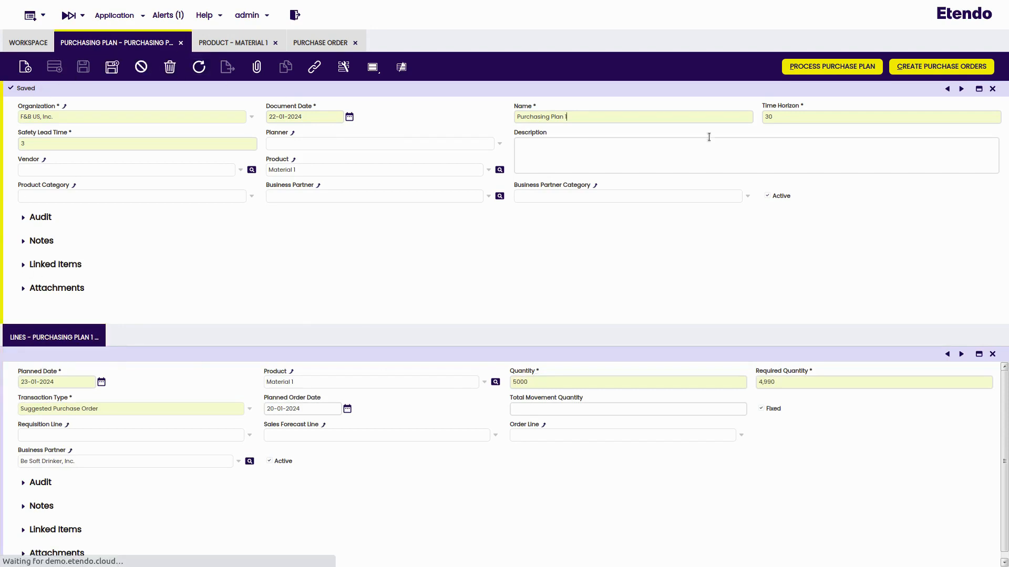
{"action": "left_click", "coordinate": [913, 65]}
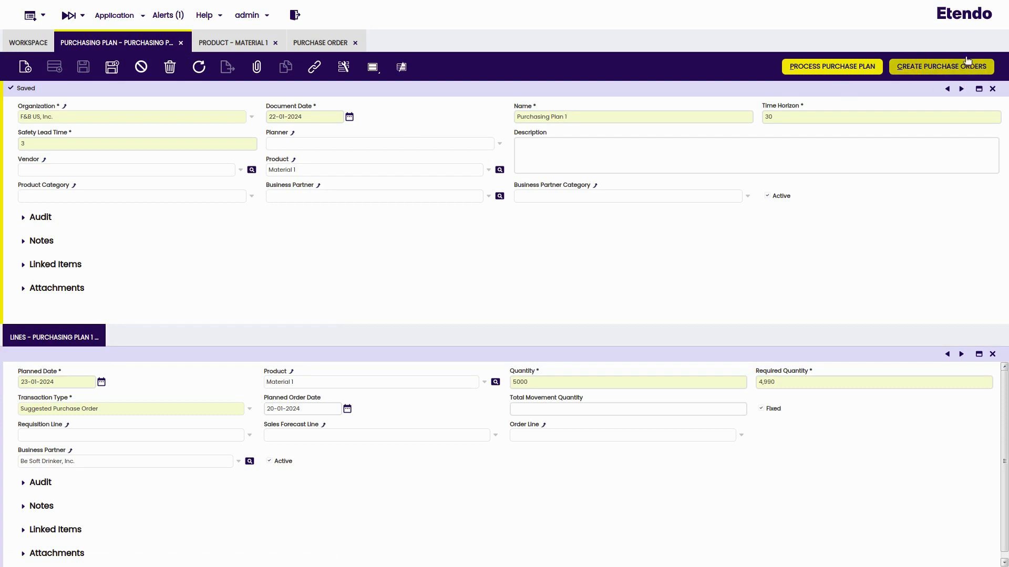
{"action": "left_click", "coordinate": [929, 72]}
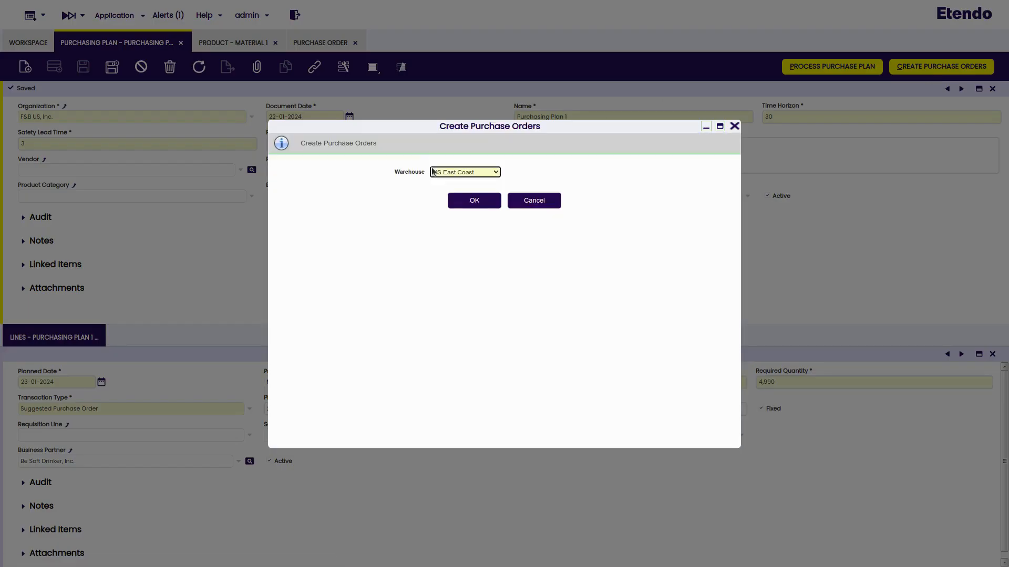
{"action": "left_click", "coordinate": [469, 199]}
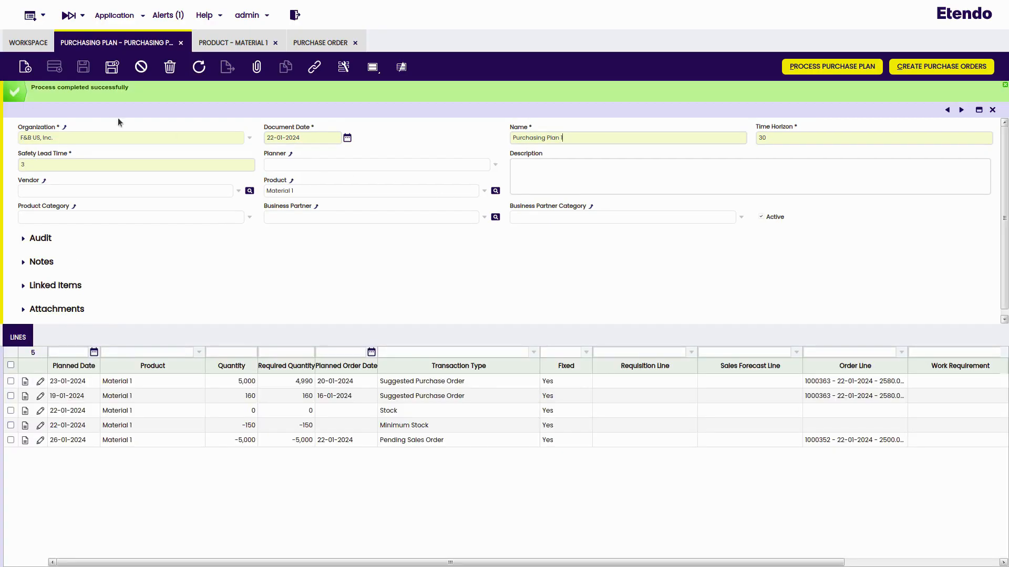
{"action": "left_click", "coordinate": [316, 41]}
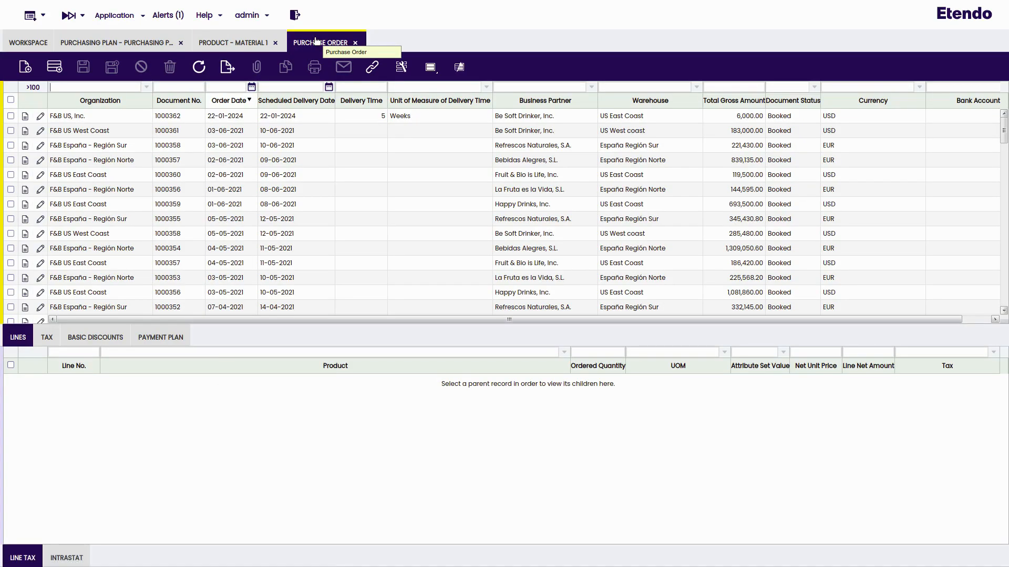
Step: Reload the list, open draft purchase order 1000363 totalling 2,580.00, and book it
{"action": "left_click", "coordinate": [200, 72]}
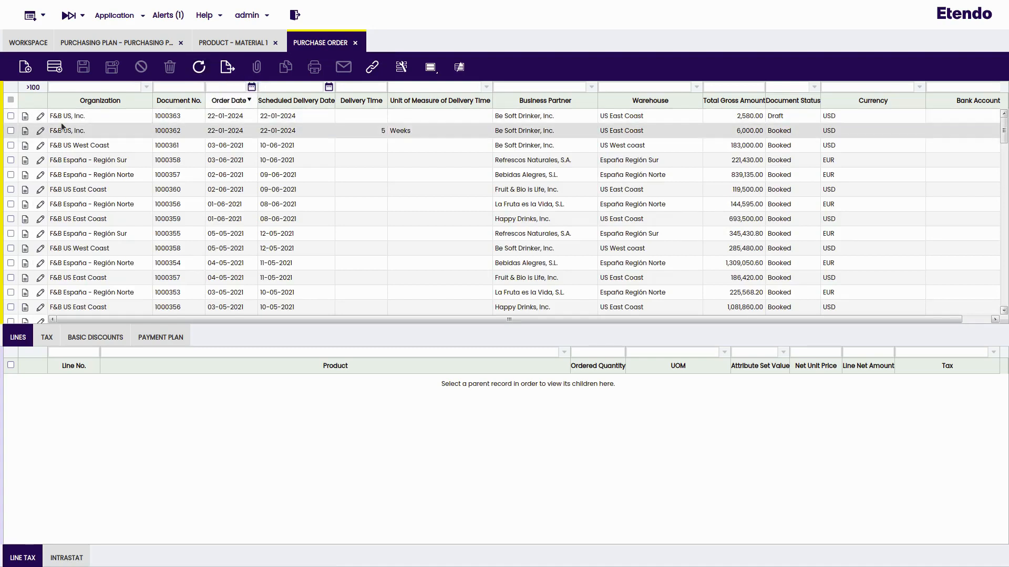
{"action": "double_click", "coordinate": [134, 116]}
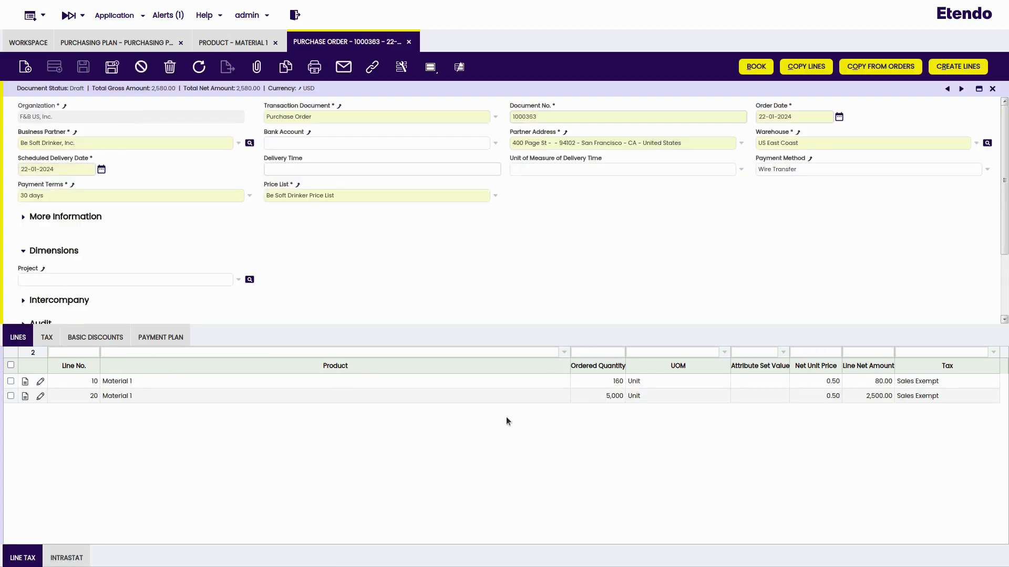
{"action": "left_click", "coordinate": [752, 74]}
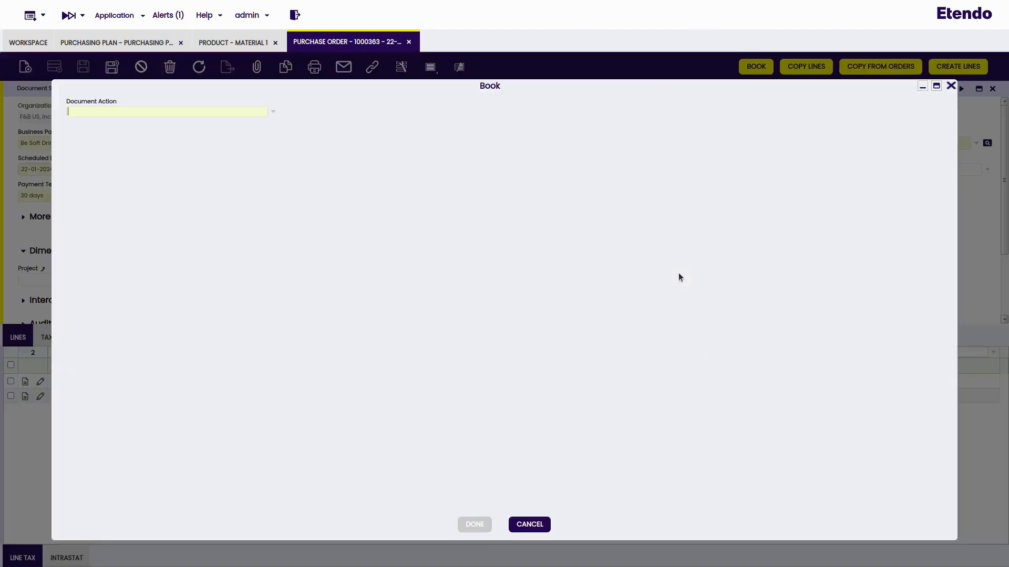
{"action": "left_click", "coordinate": [471, 526]}
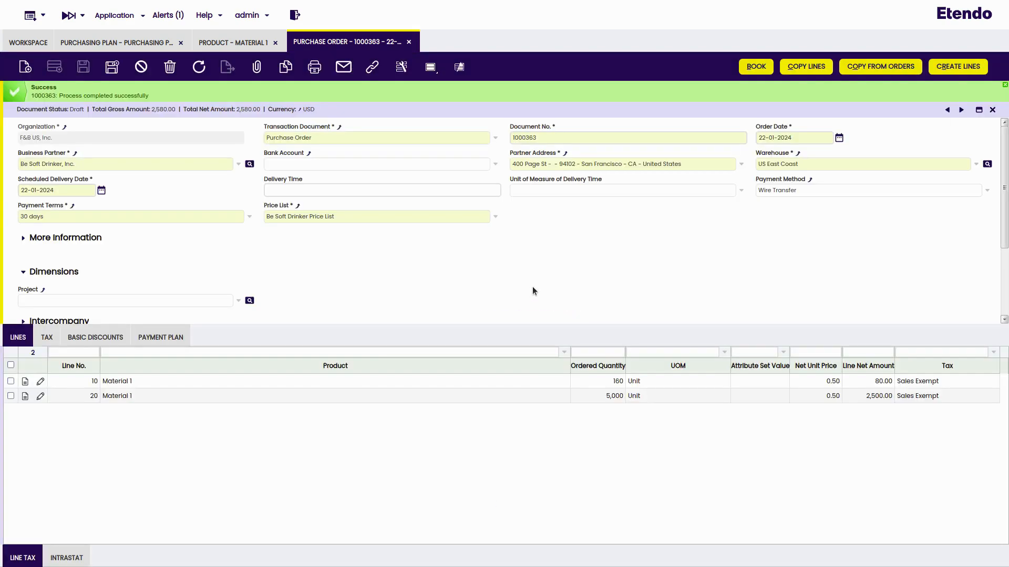